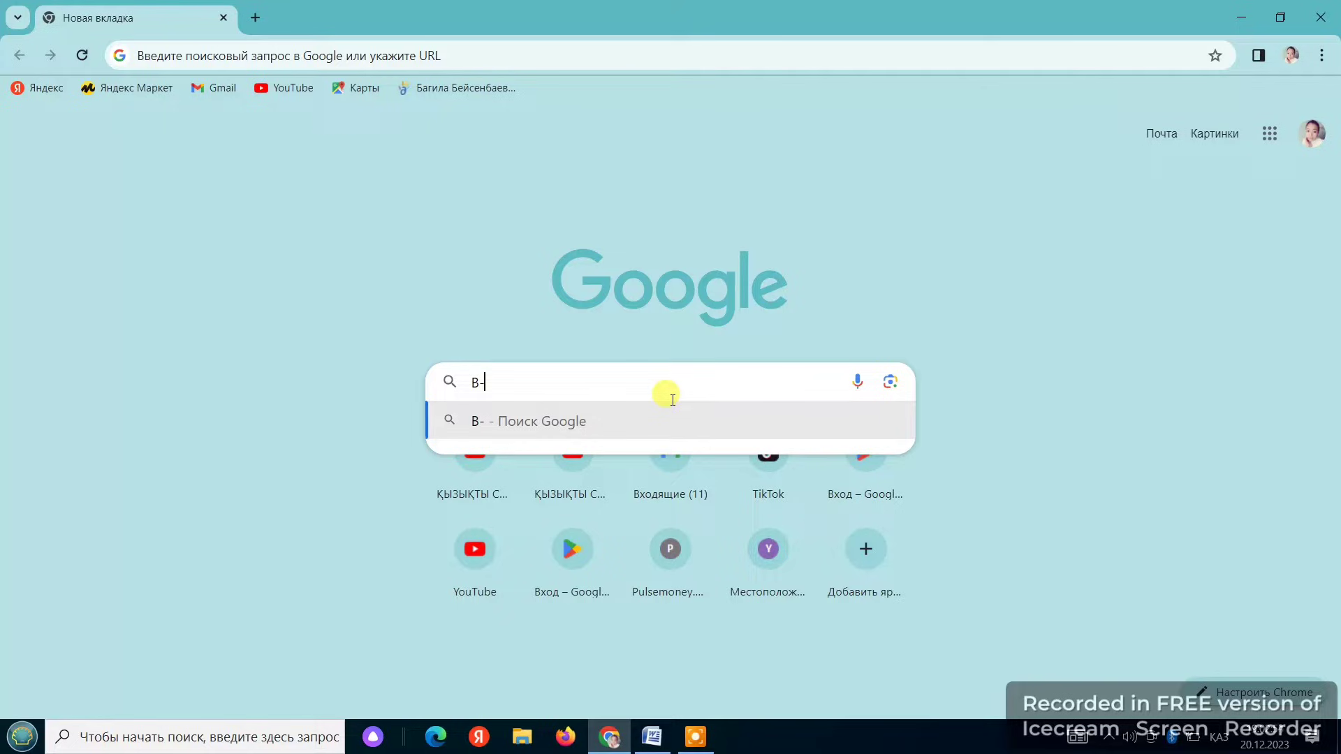
pyautogui.write('ШВ')
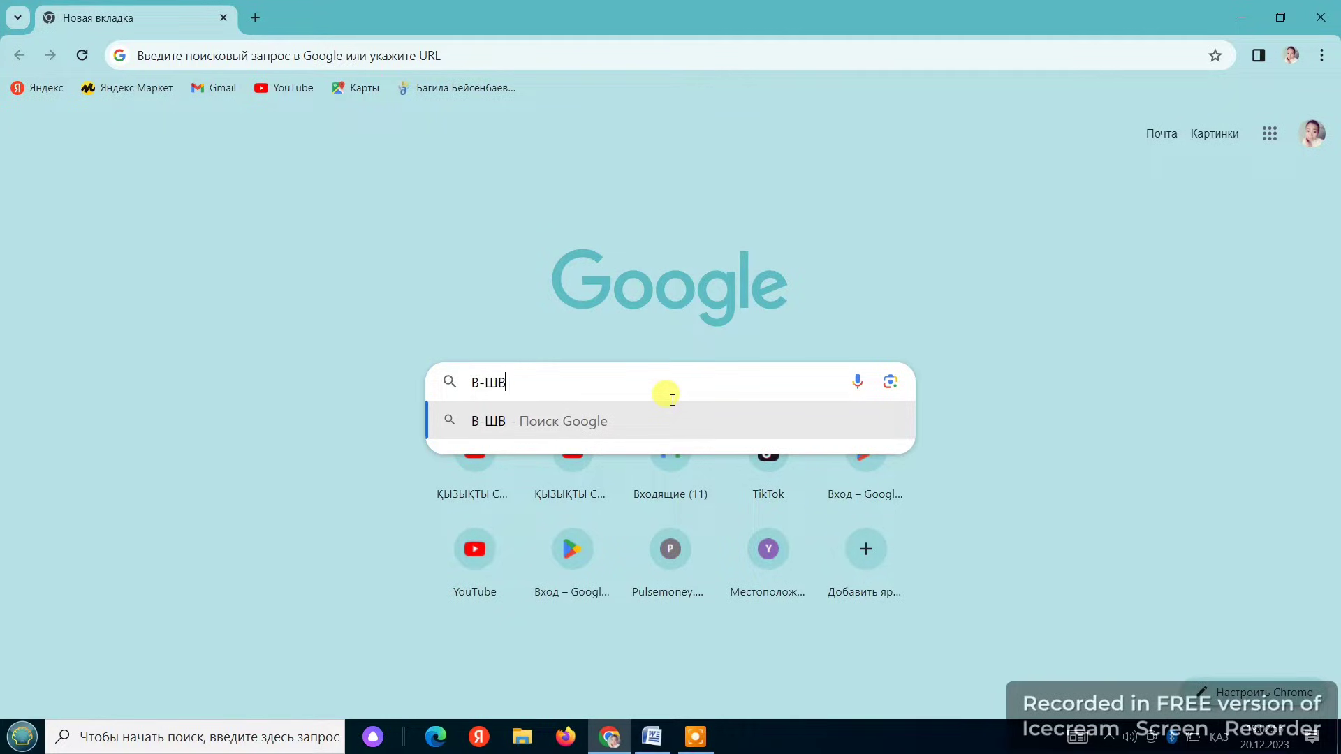
pyautogui.press('BackSpace')
pyautogui.press('BackSpace')
pyautogui.press('BackSpace')
pyautogui.press('BackSpace')
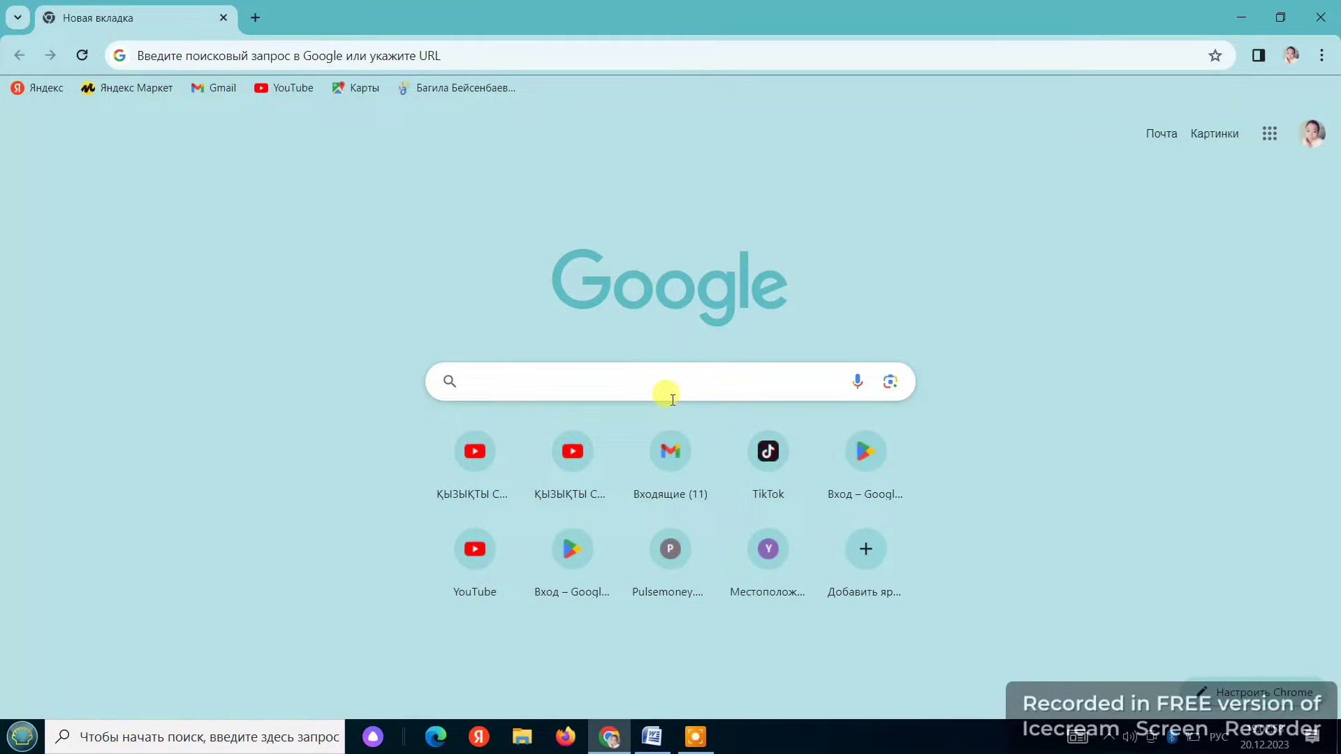
# Look up "d-", open the suggested D-ID homepage and dismiss the translation popup.
pyautogui.write('d-')
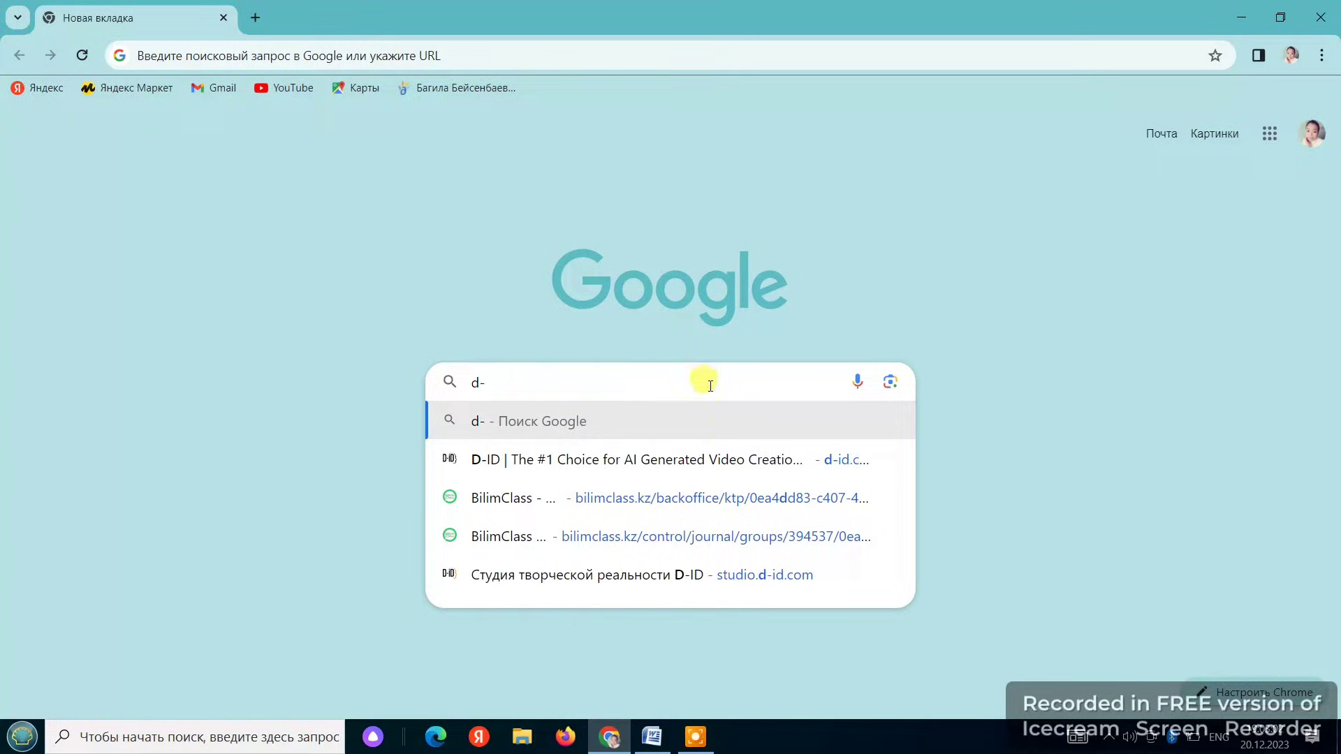
pyautogui.click(704, 462)
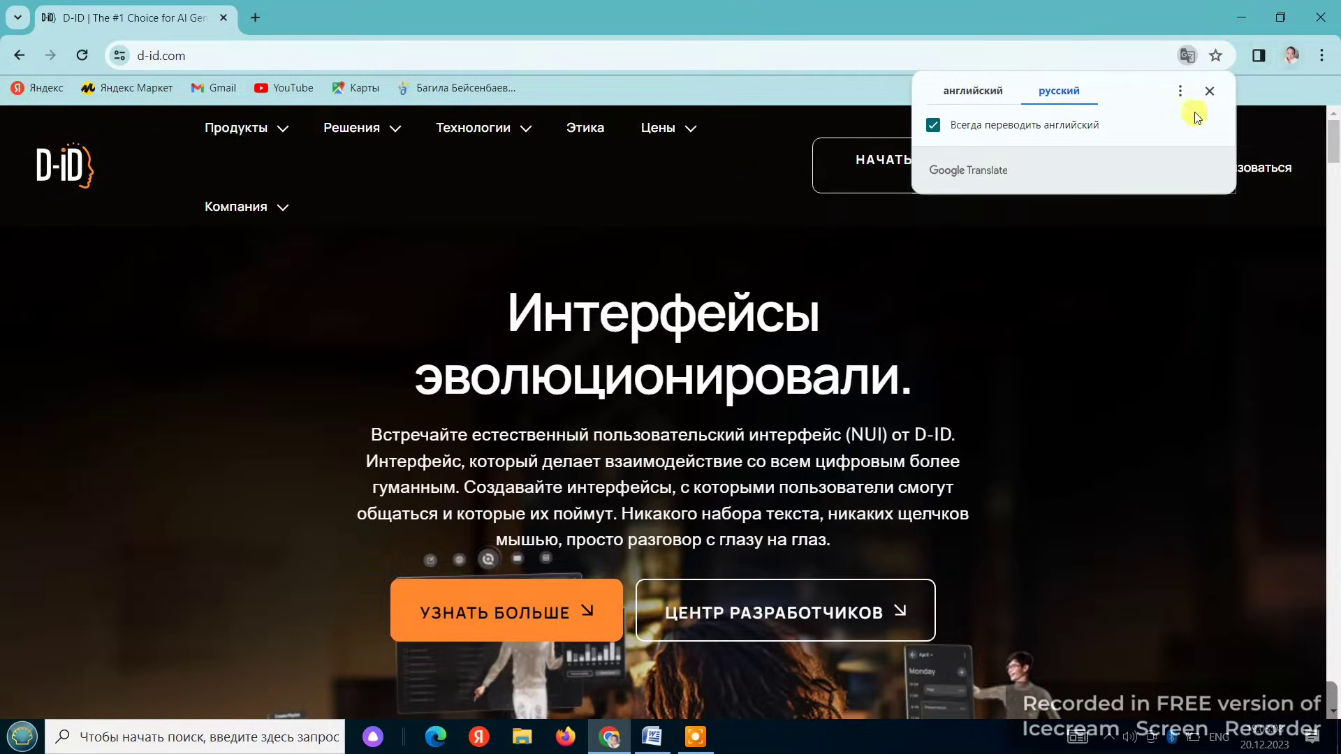
pyautogui.click(1212, 92)
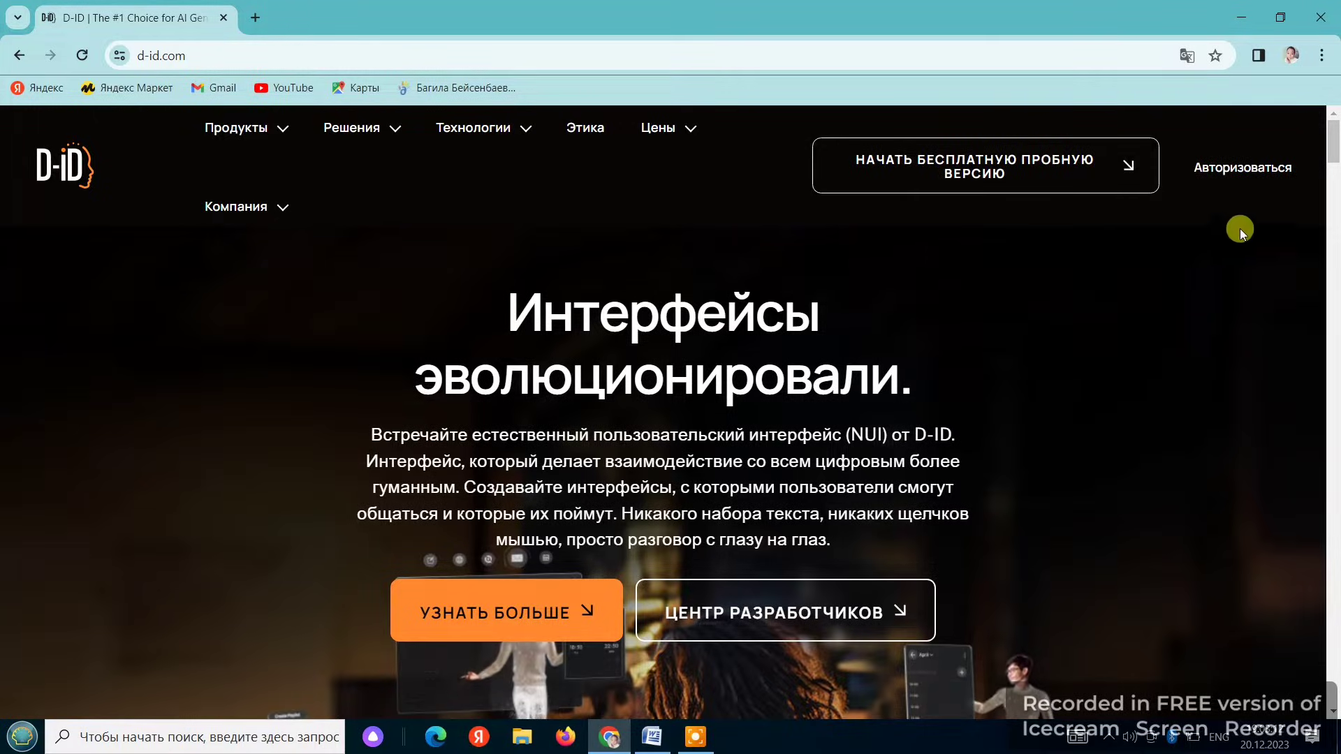
# Log in to D-ID Creative Reality Studio and start creating a new video.
pyautogui.click(1250, 167)
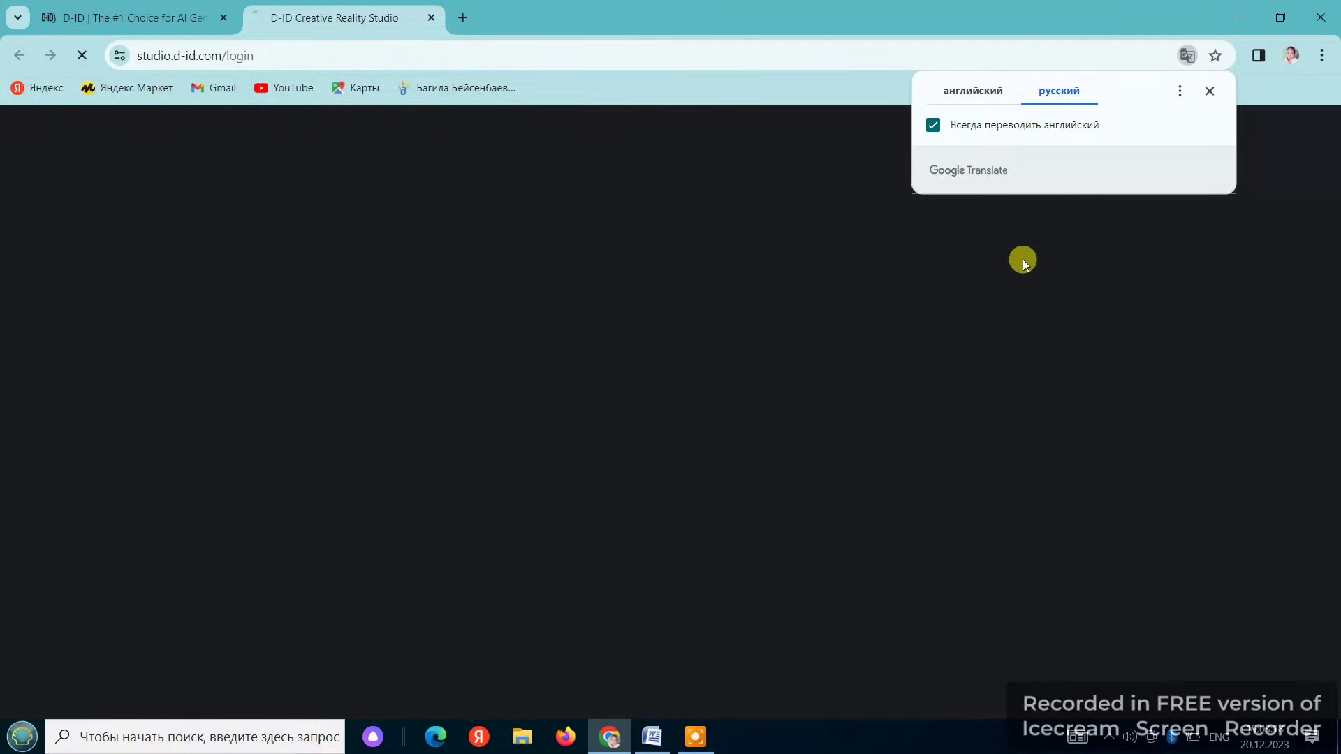
pyautogui.click(1210, 91)
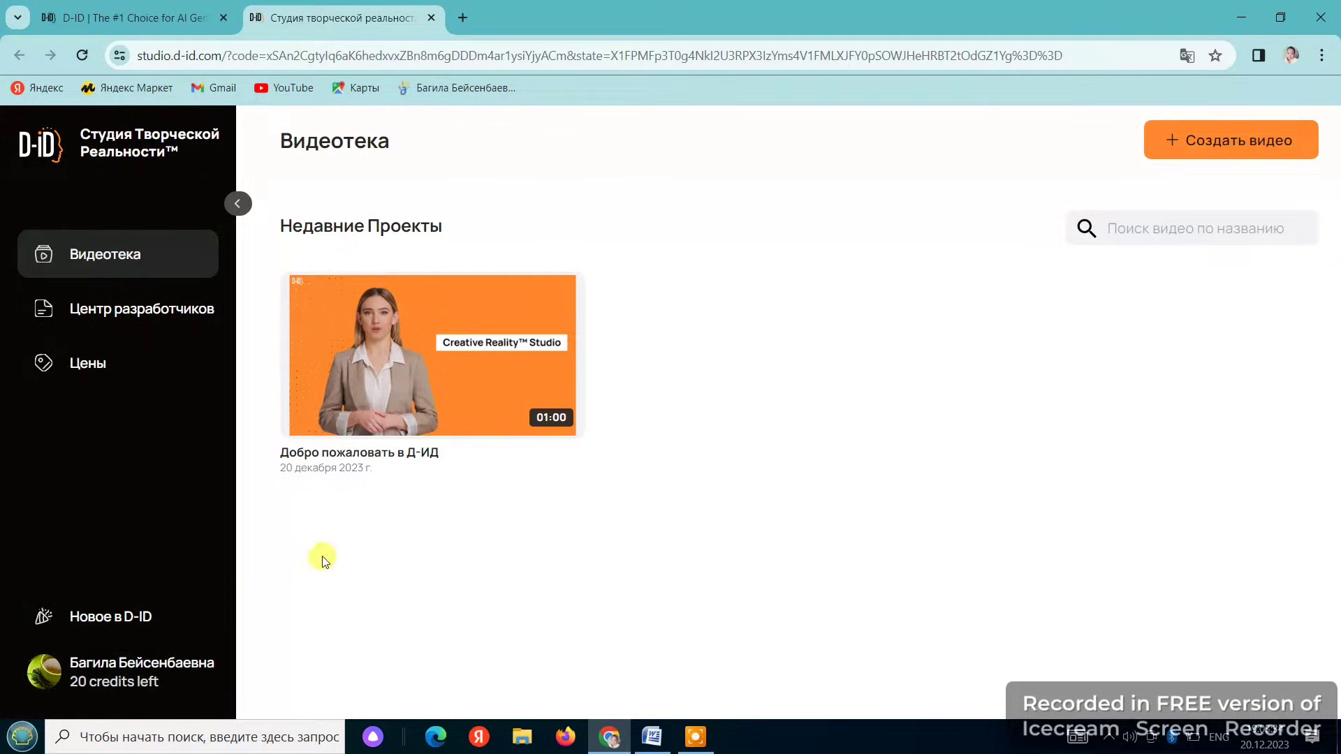
pyautogui.click(1183, 147)
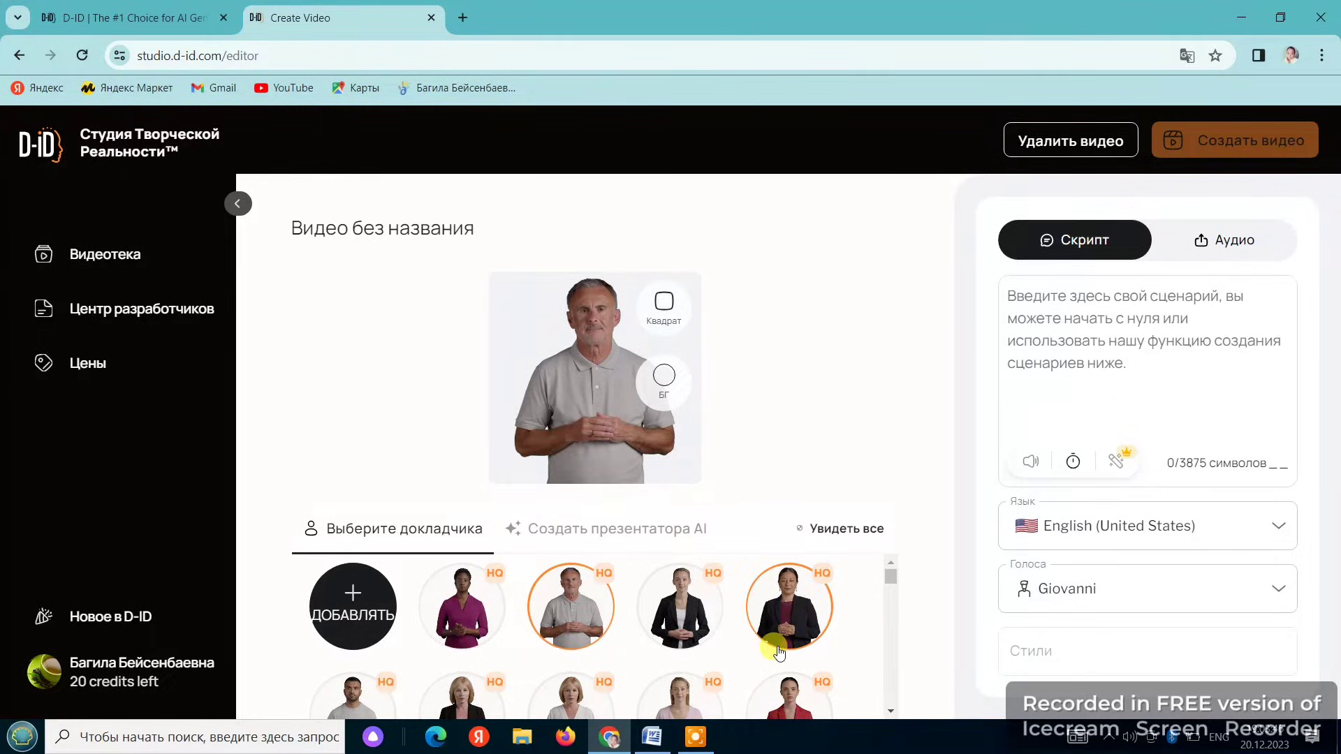
# Browse the available presenters and examine the option for uploading an own audio file, returning to the script mode.
pyautogui.scroll(-2, 779, 653)
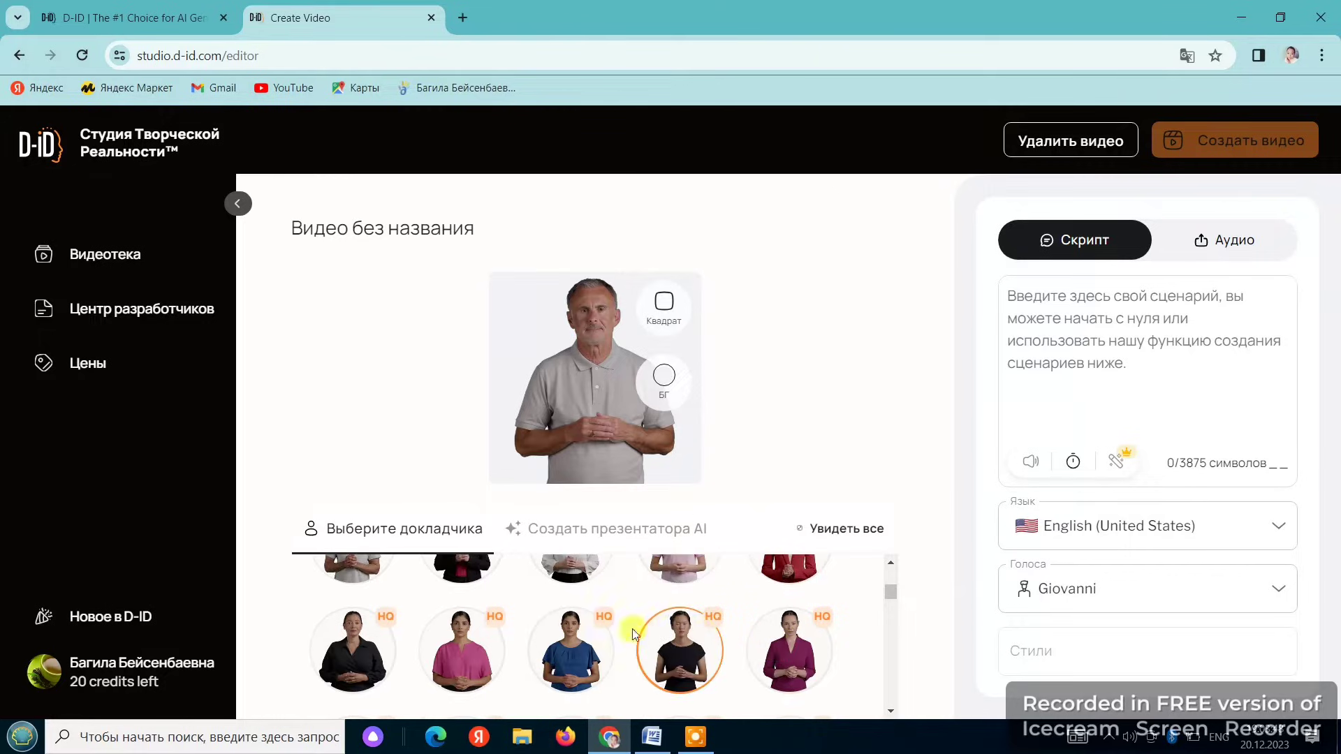
pyautogui.scroll(2, 700, 599)
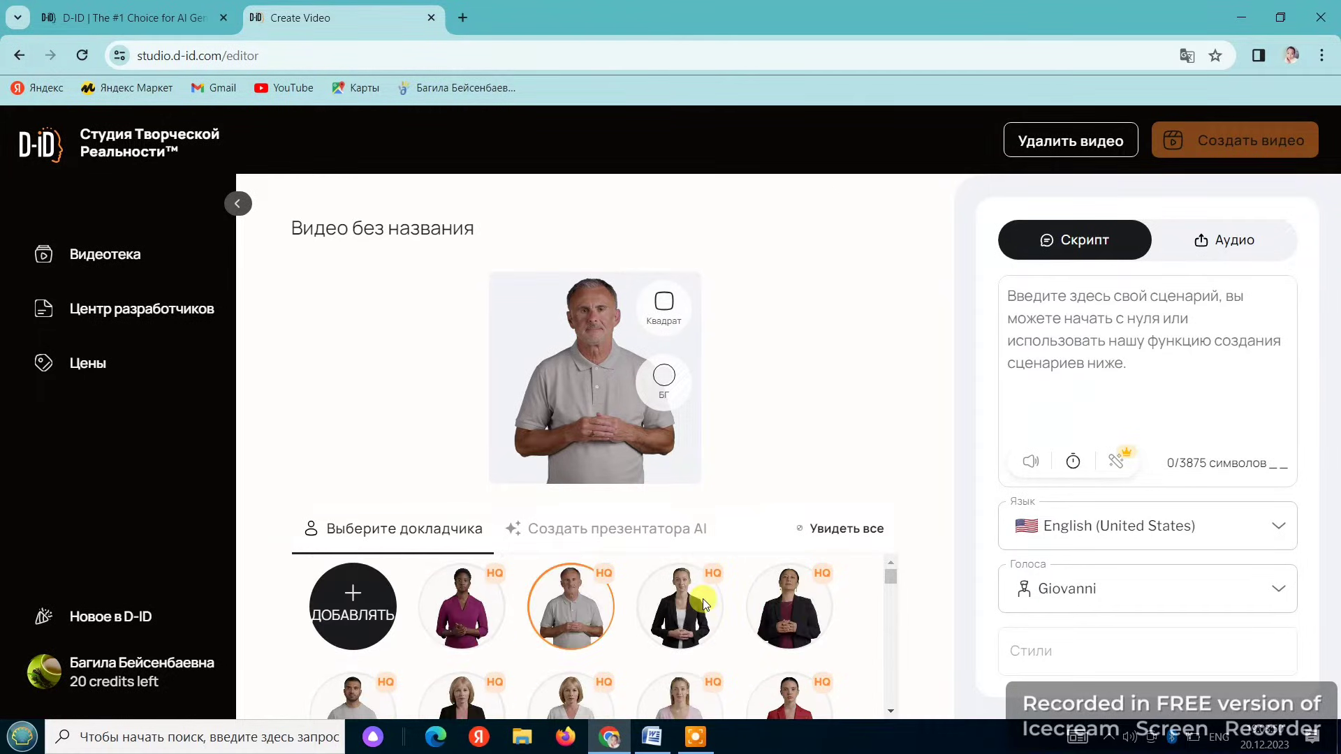
pyautogui.moveTo(353, 618)
pyautogui.click(1233, 241)
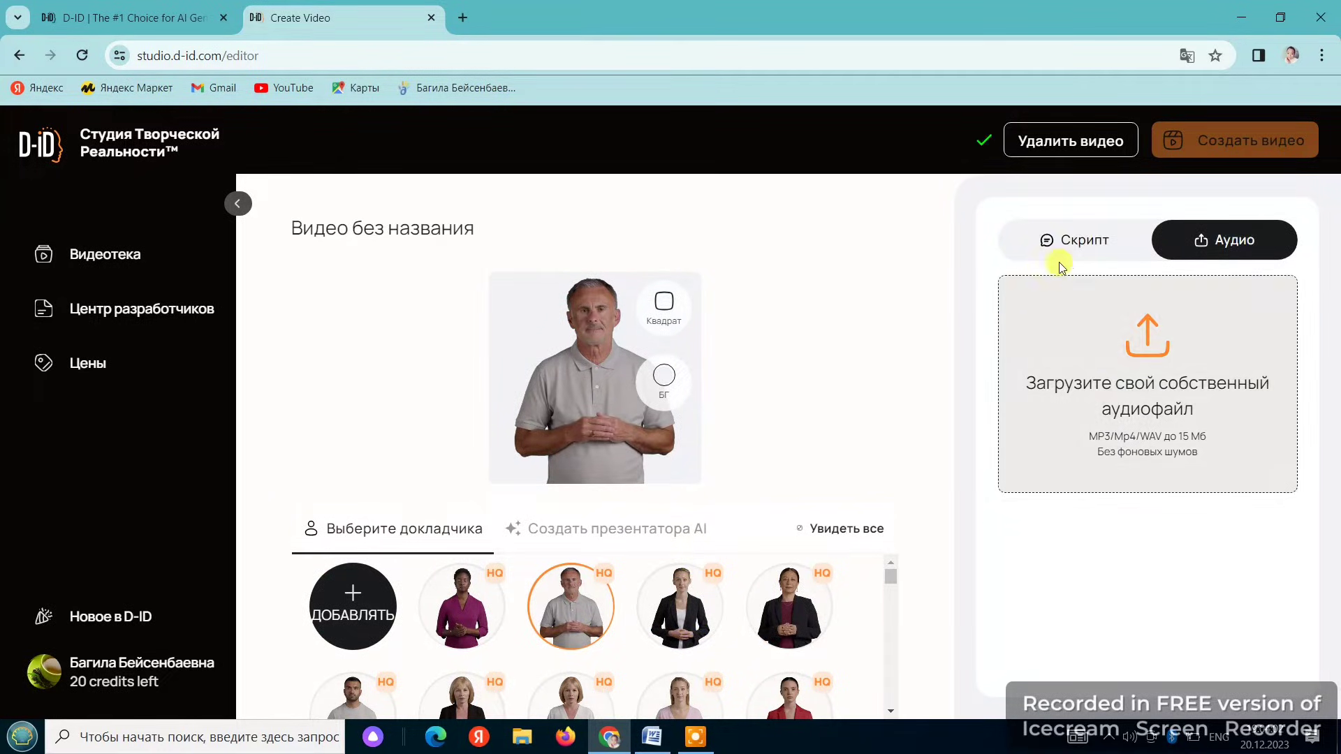
pyautogui.click(1084, 245)
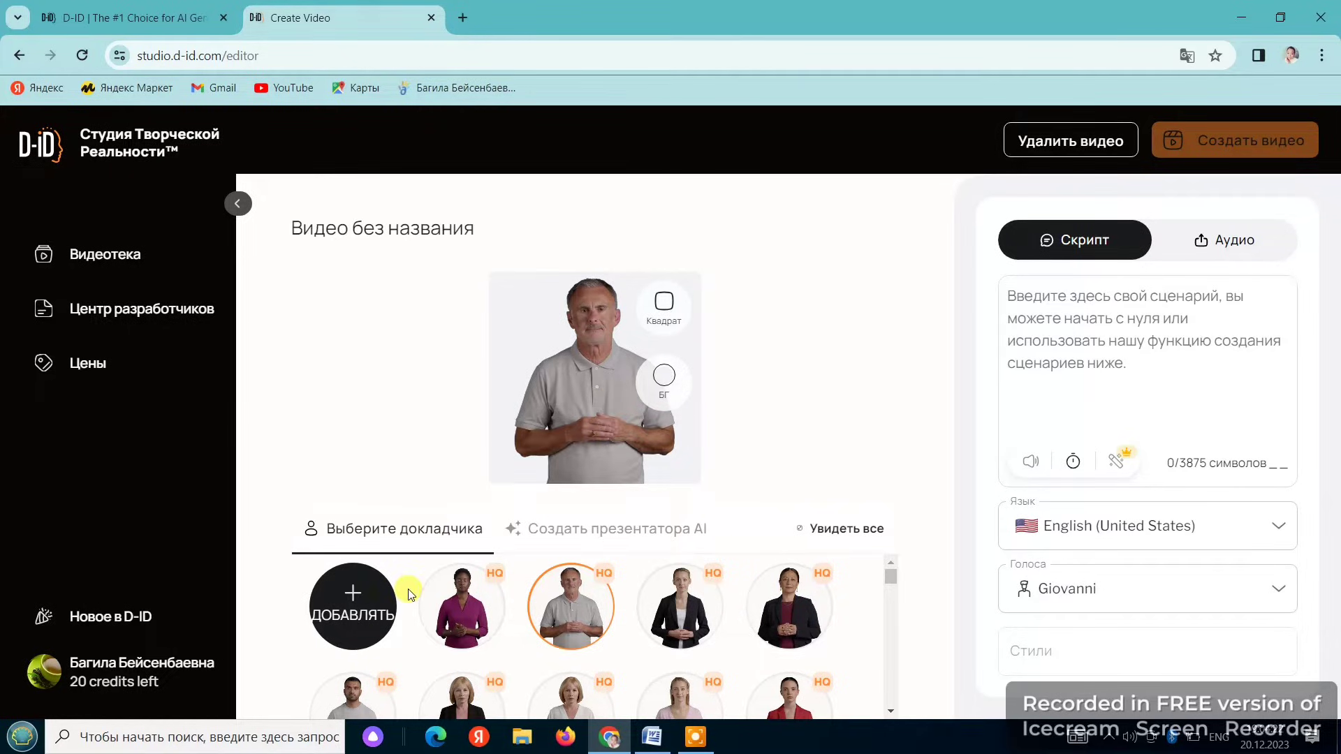
# Add the desktop photo IMG_20221129_005430 as a custom presenter for the video.
pyautogui.click(336, 607)
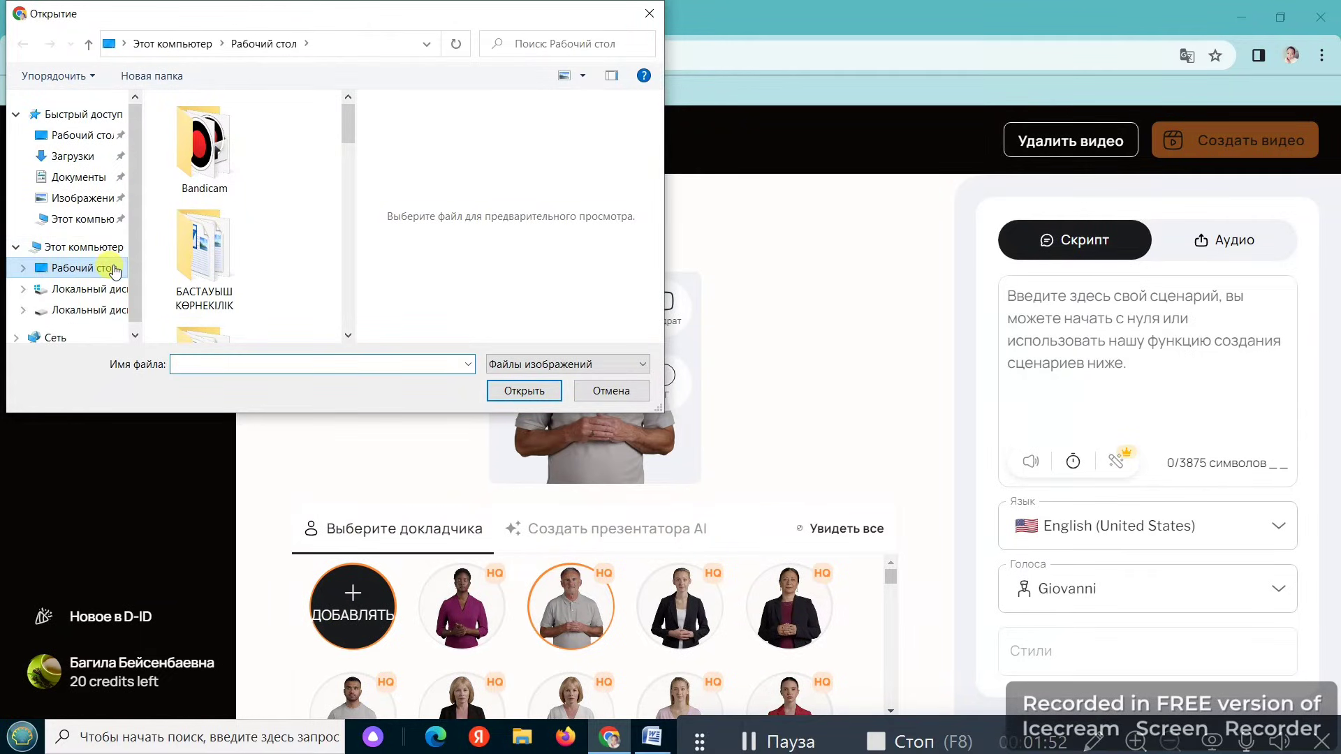
pyautogui.scroll(-10, 292, 249)
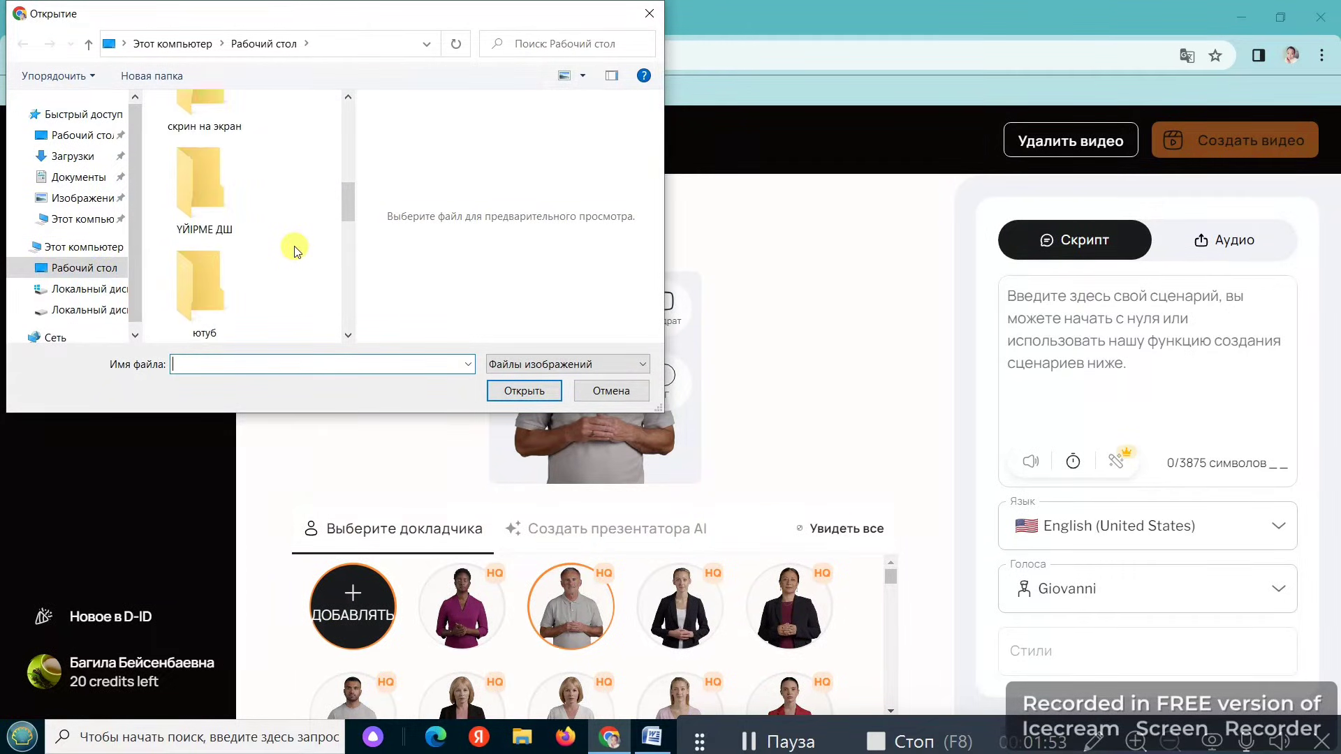
pyautogui.scroll(-3, 293, 249)
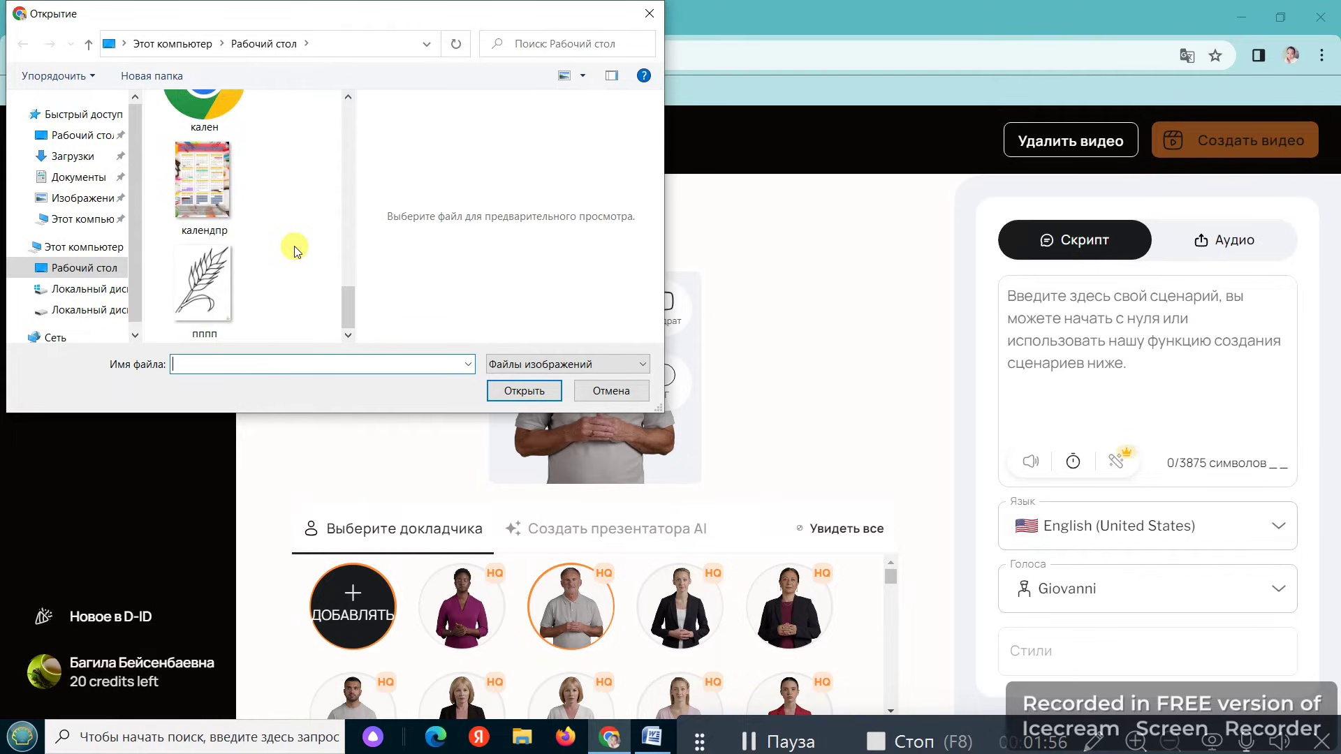
pyautogui.scroll(3, 293, 250)
pyautogui.click(199, 162)
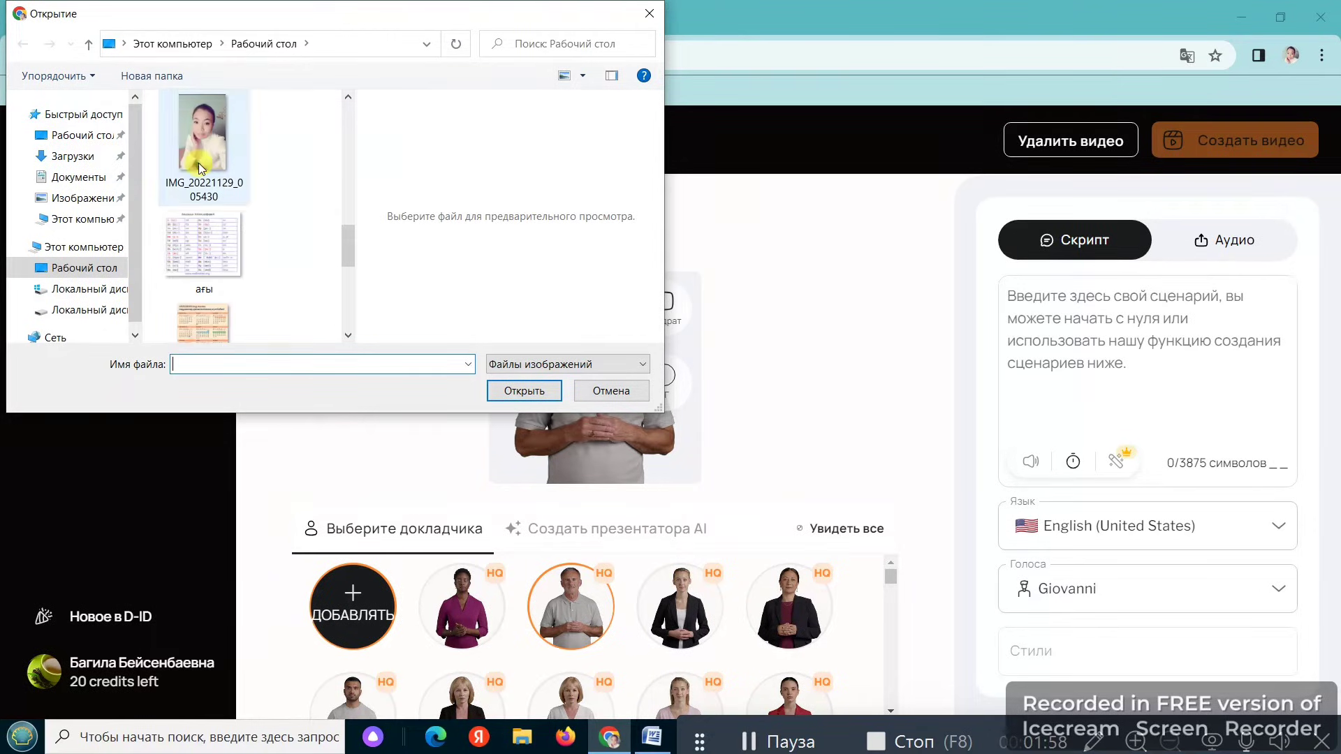
pyautogui.click(548, 396)
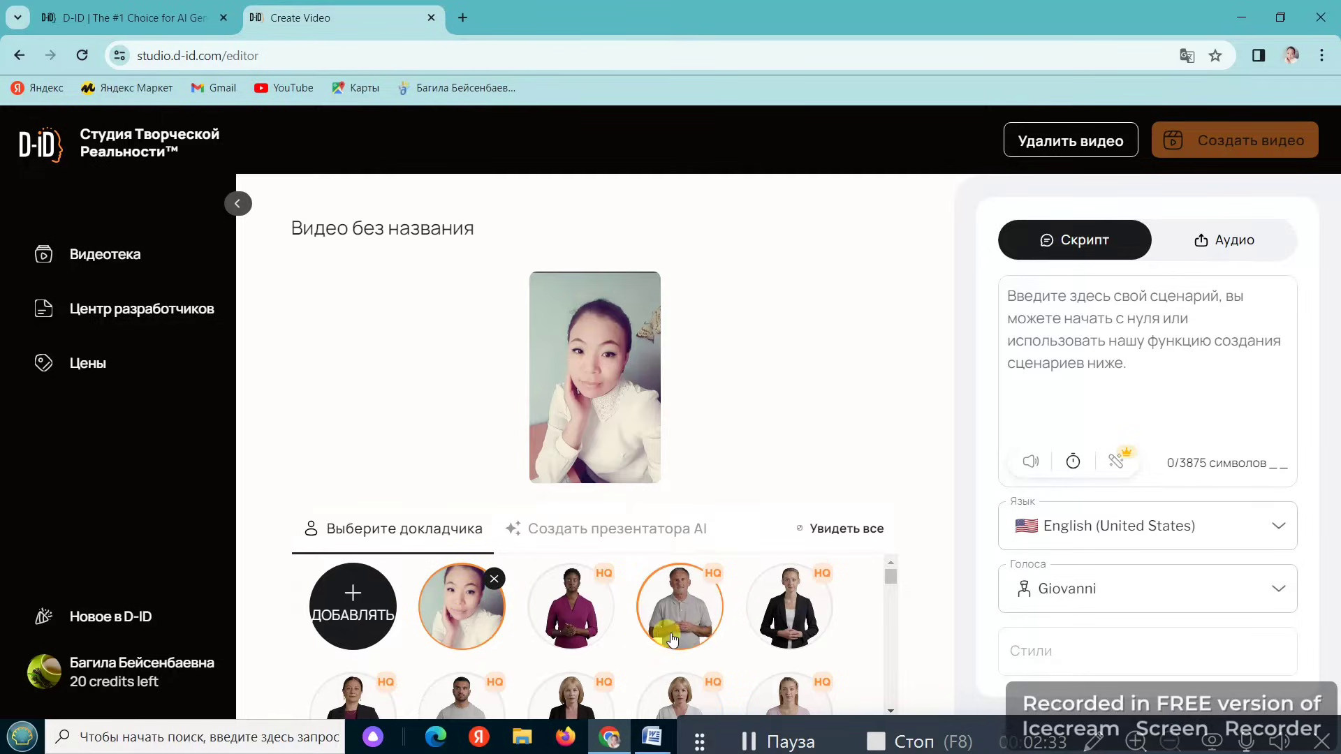
# Enter the Kazakh script "Сәлеметсіздер ме оқушылар. Бүгінгі ашық сабағымызды бастаймыз." for the presenter.
pyautogui.click(1018, 297)
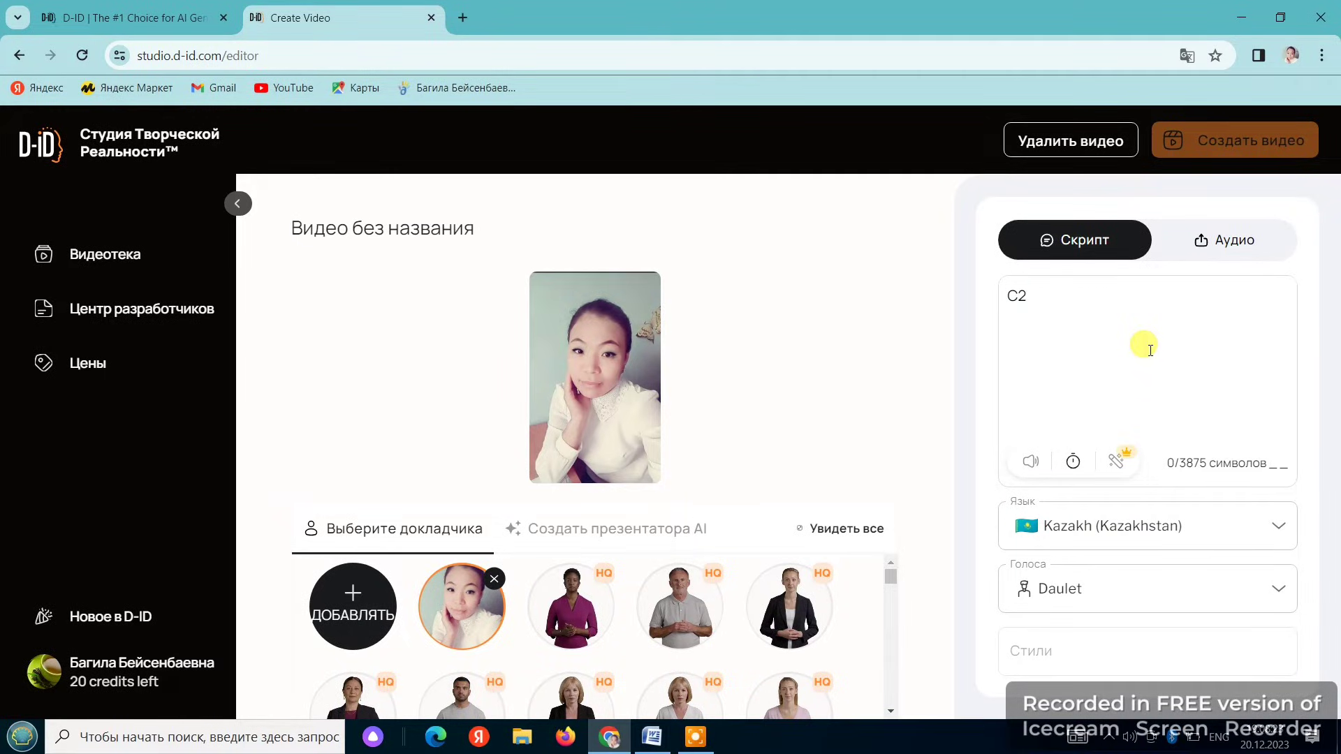
pyautogui.press('BackSpace')
pyautogui.hotkey('alt', 'shift')
pyautogui.write('әлемет')
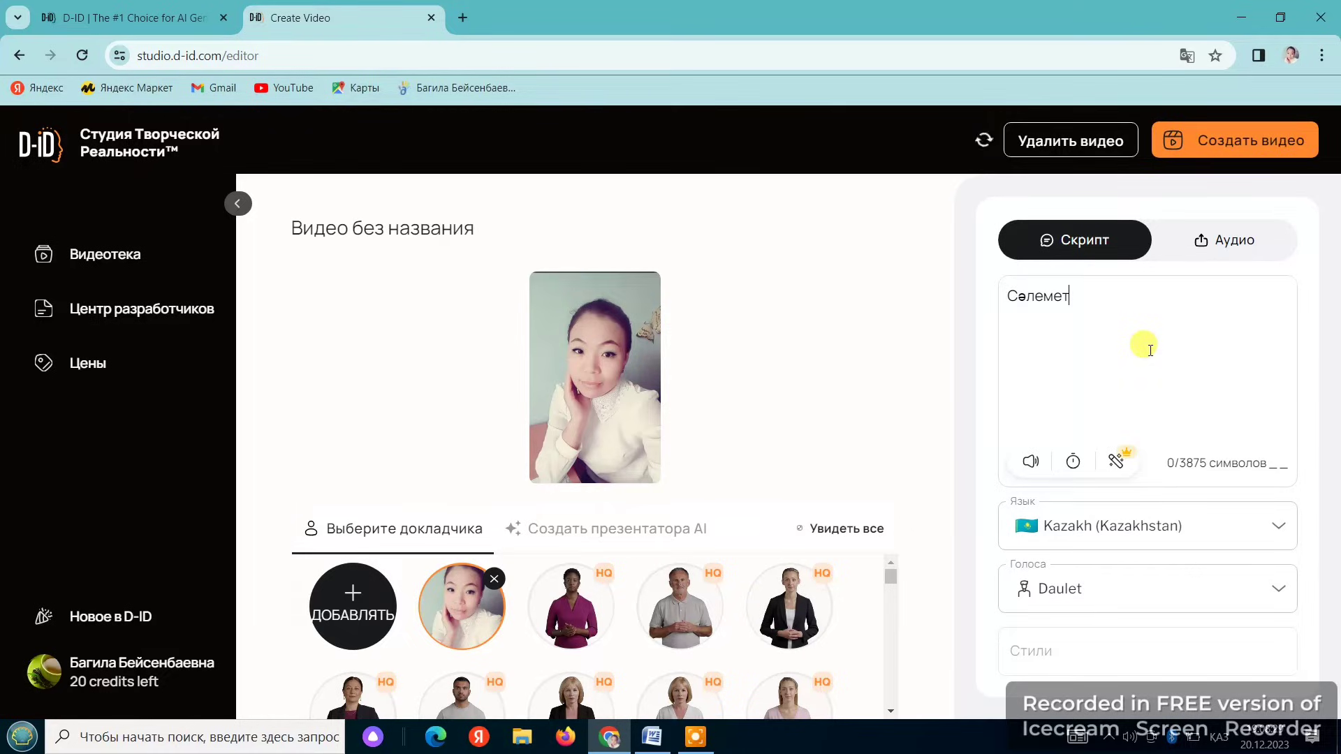
pyautogui.write('сіздер ме оқу')
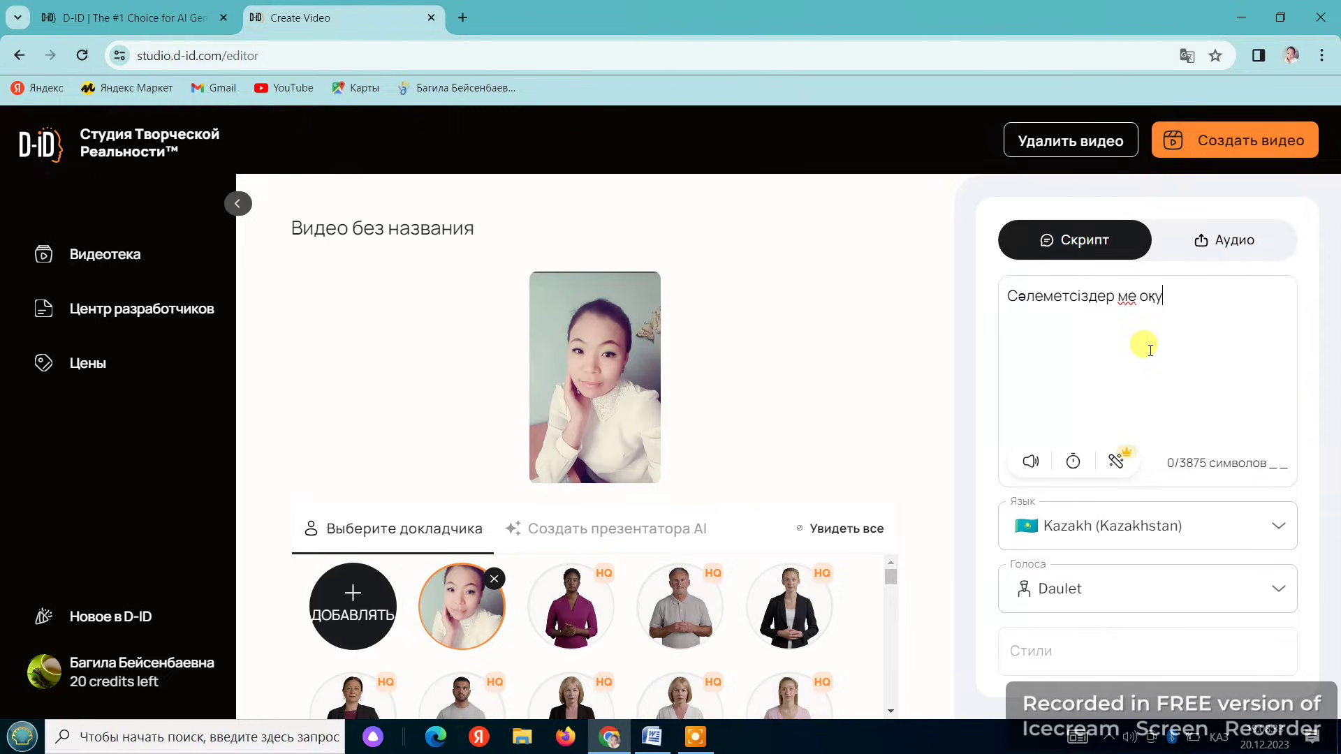
pyautogui.write('шылар. Бүгінгі а')
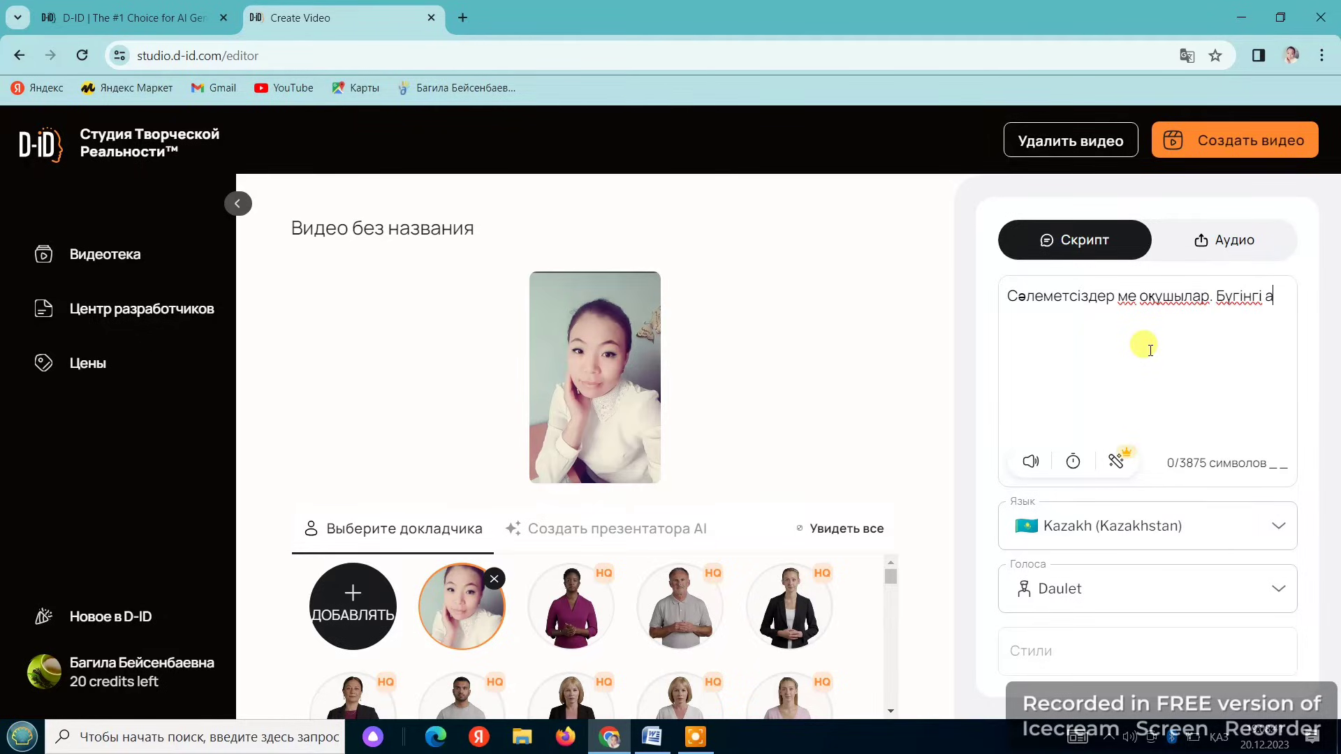
pyautogui.write('шық сабағымыз')
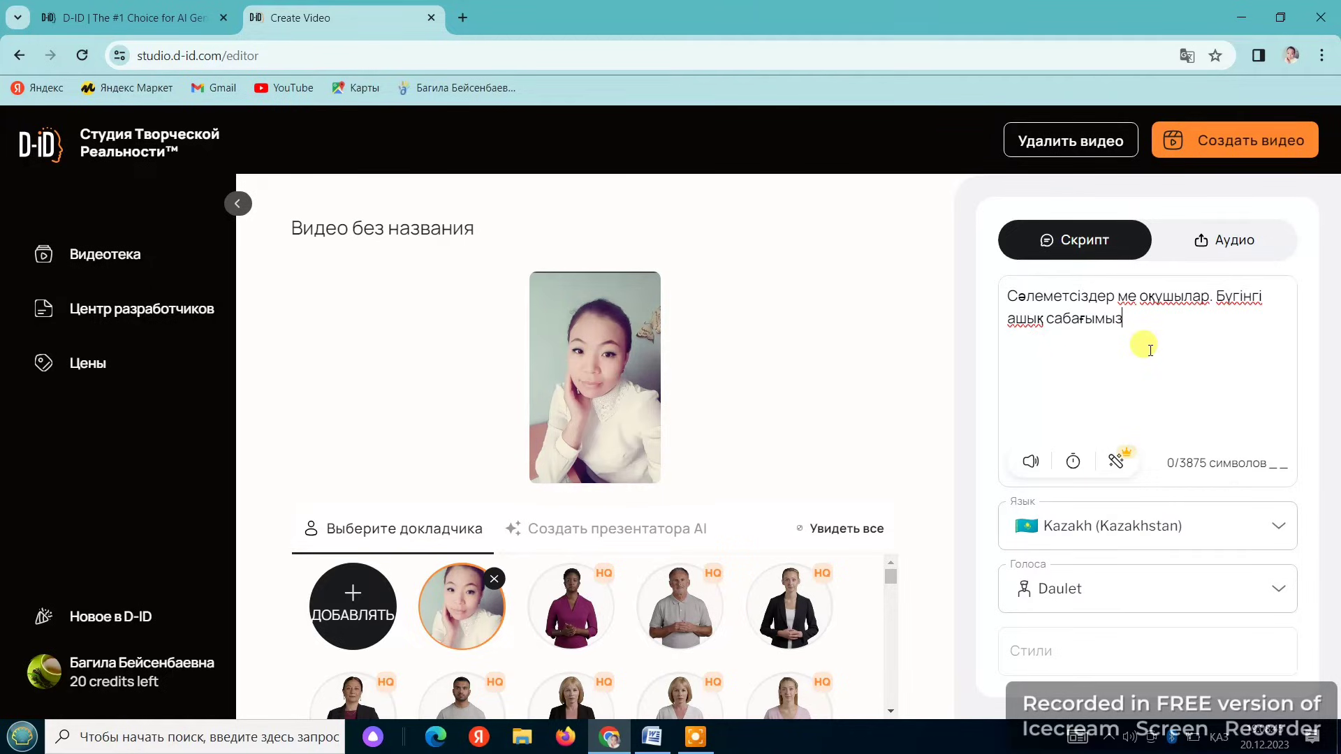
pyautogui.write('ды баста')
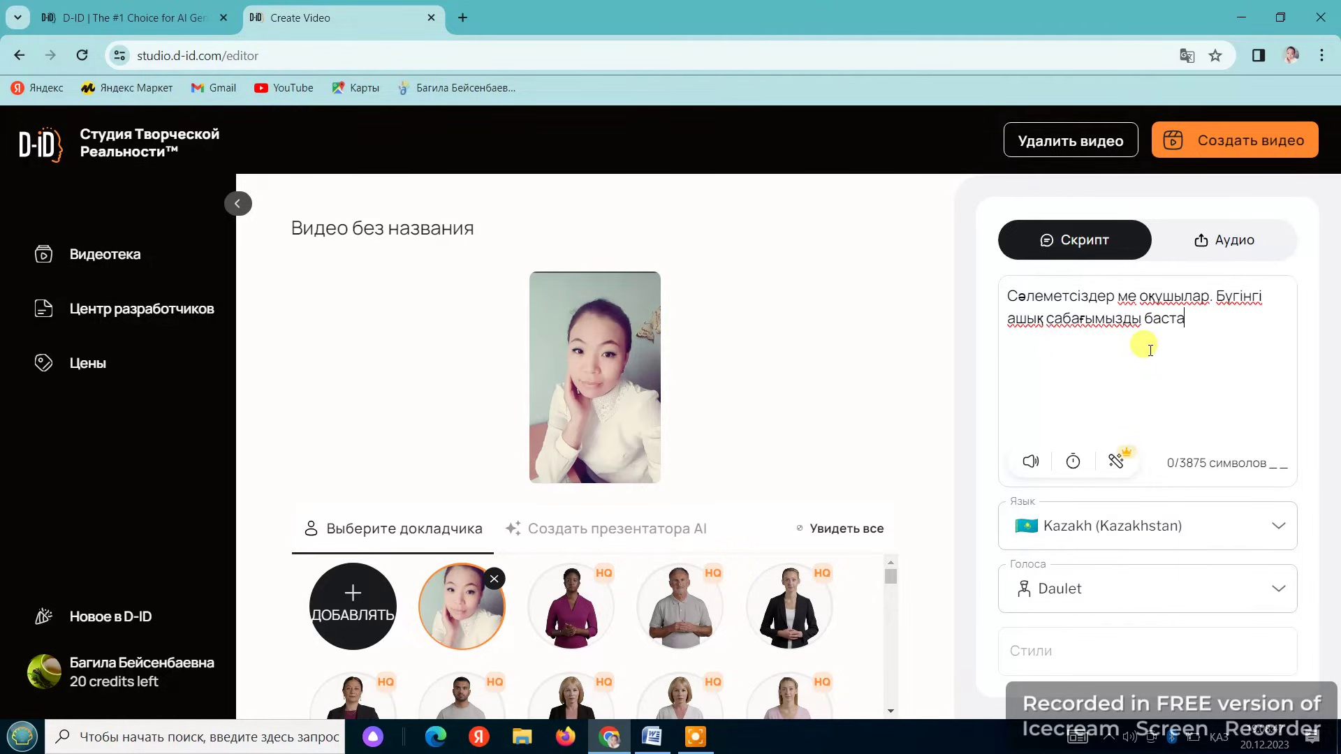
pyautogui.write('ймыз.')
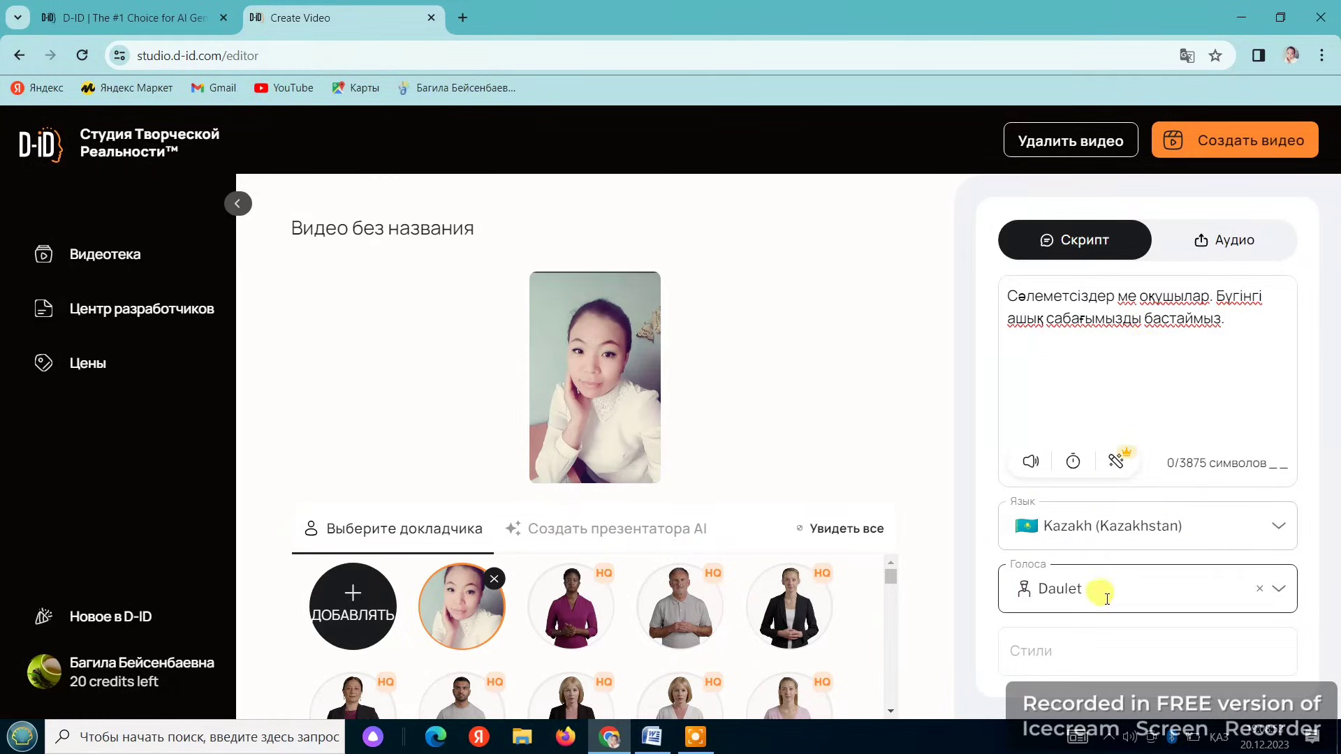
# Set the presenter's voice to the female voice Aigul and generate the video.
pyautogui.click(1276, 592)
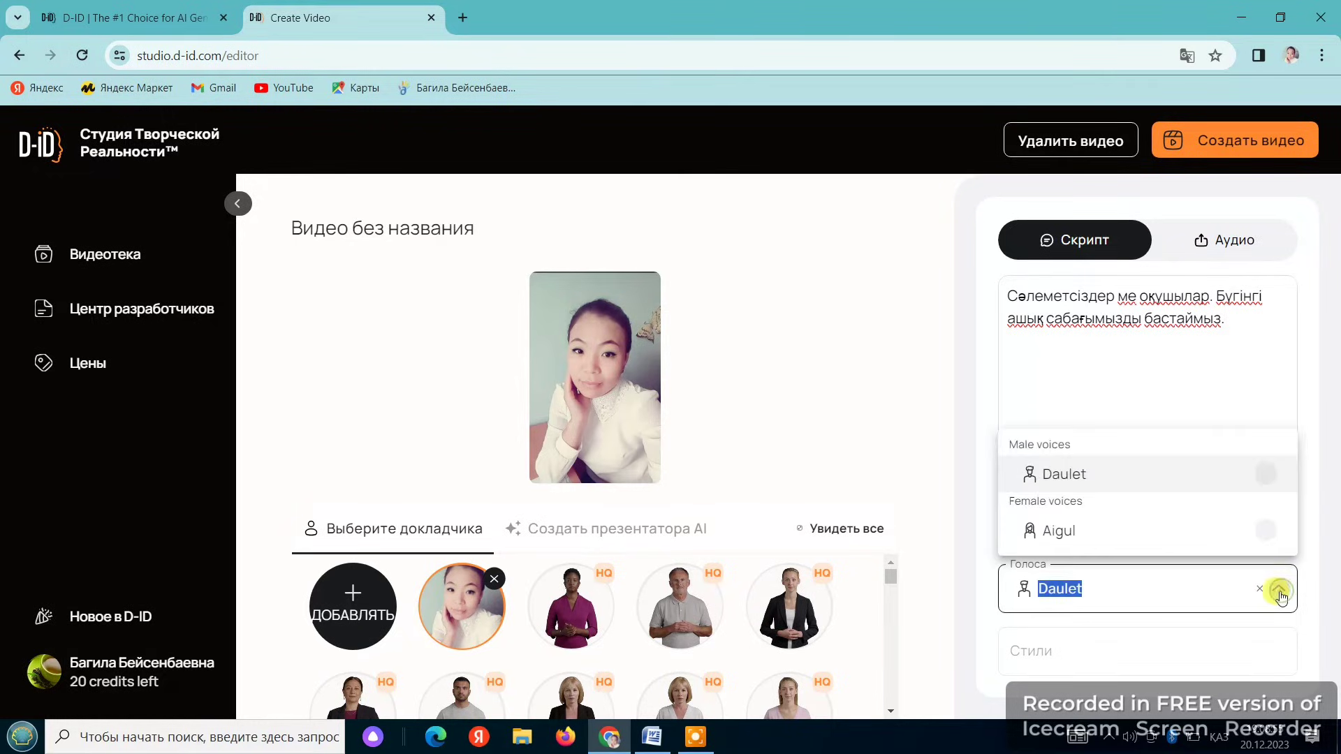
pyautogui.click(1091, 539)
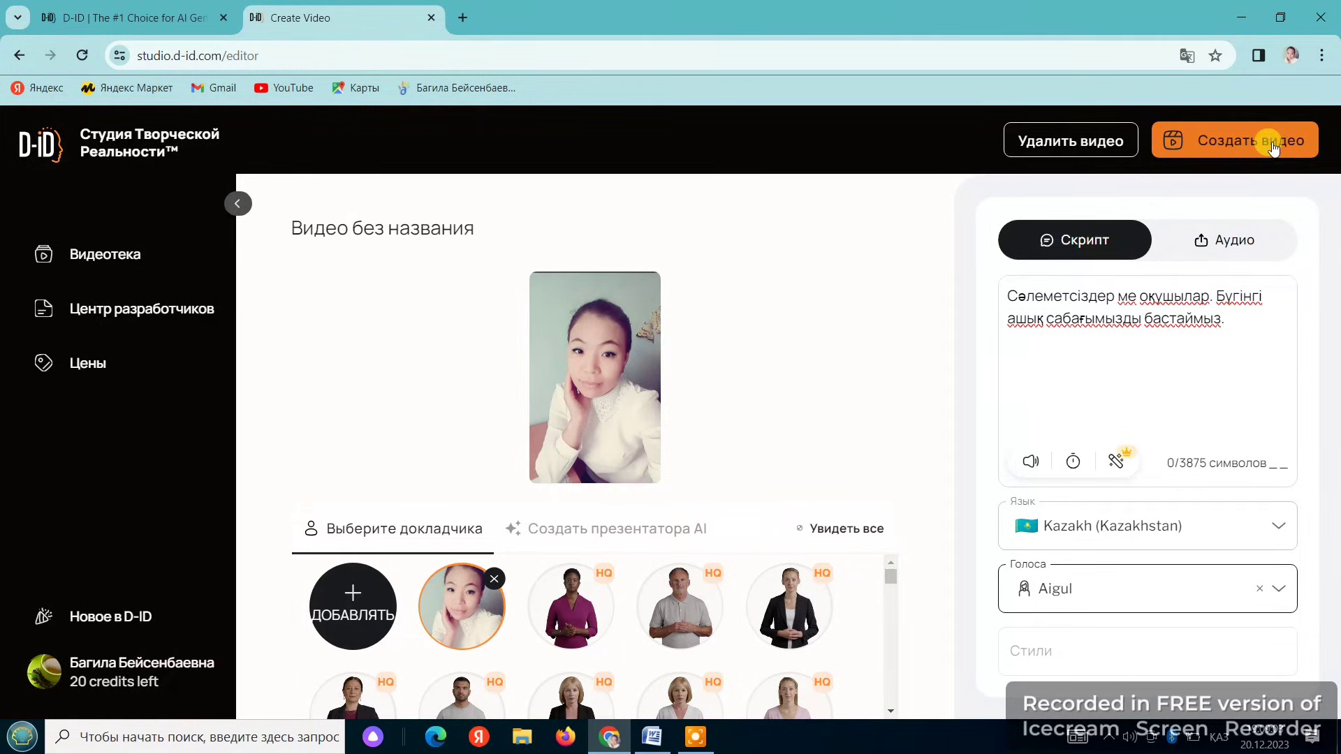
pyautogui.scroll(-3, 788, 608)
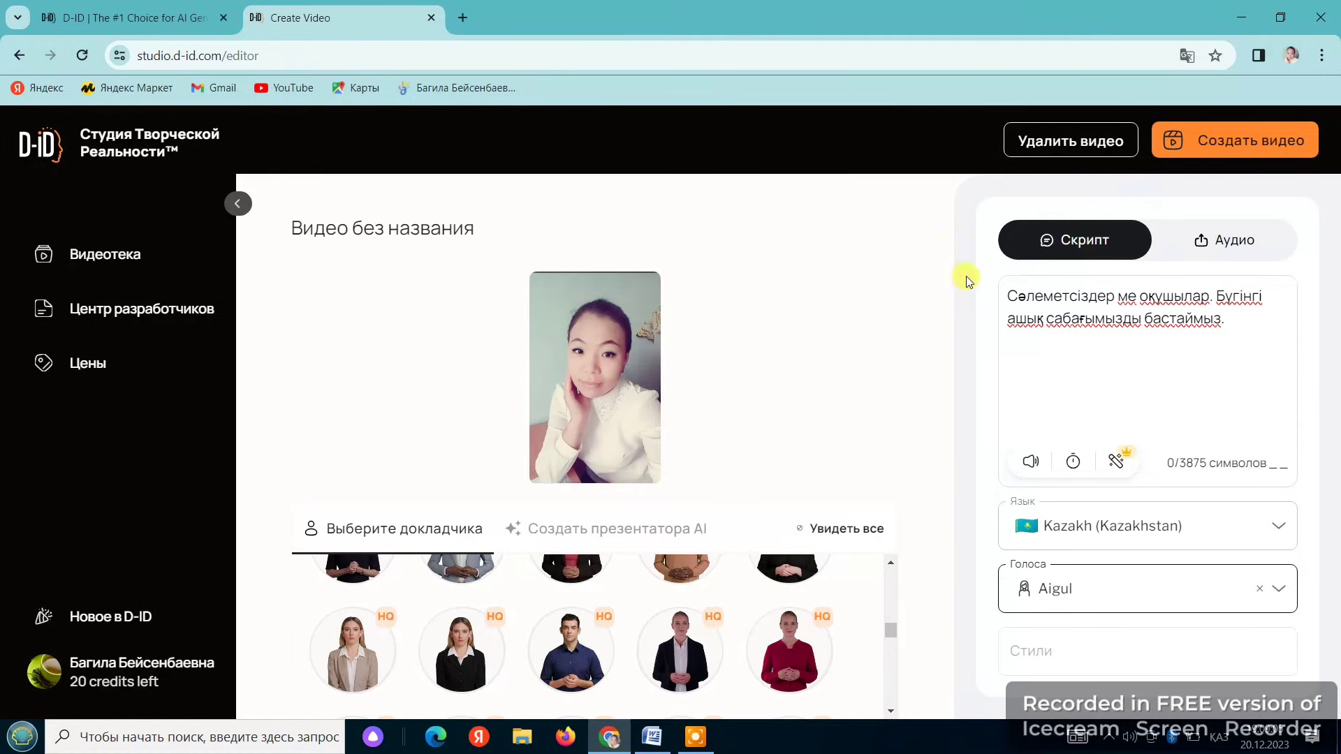
pyautogui.click(1231, 143)
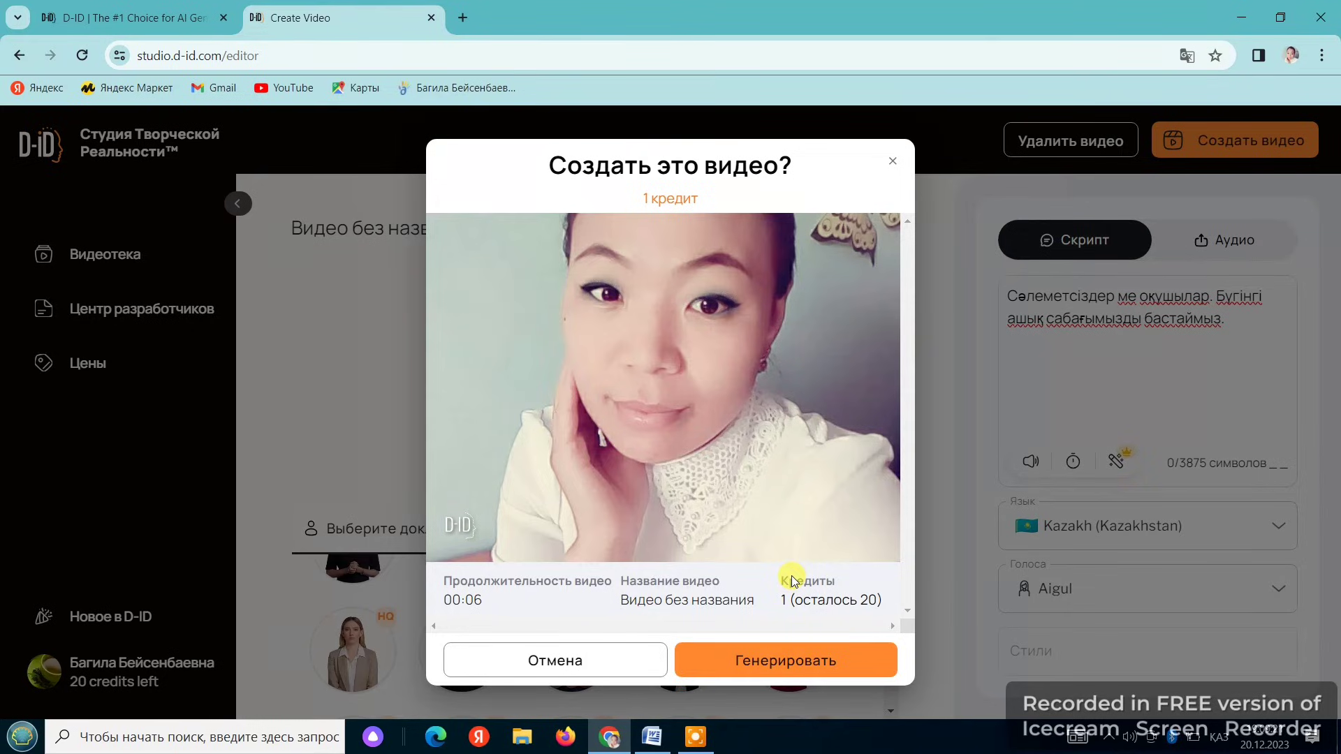
pyautogui.click(790, 664)
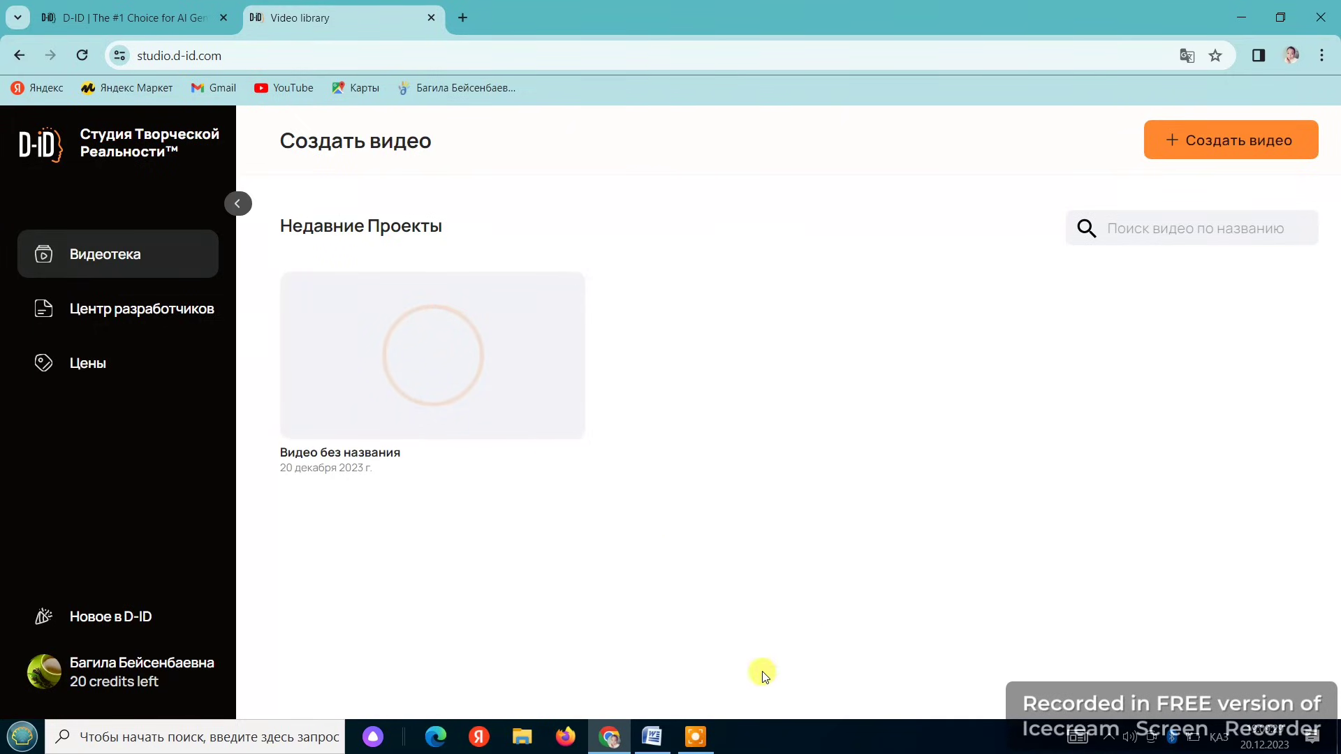
# Play the generated video from the video library and download it.
pyautogui.moveTo(711, 744)
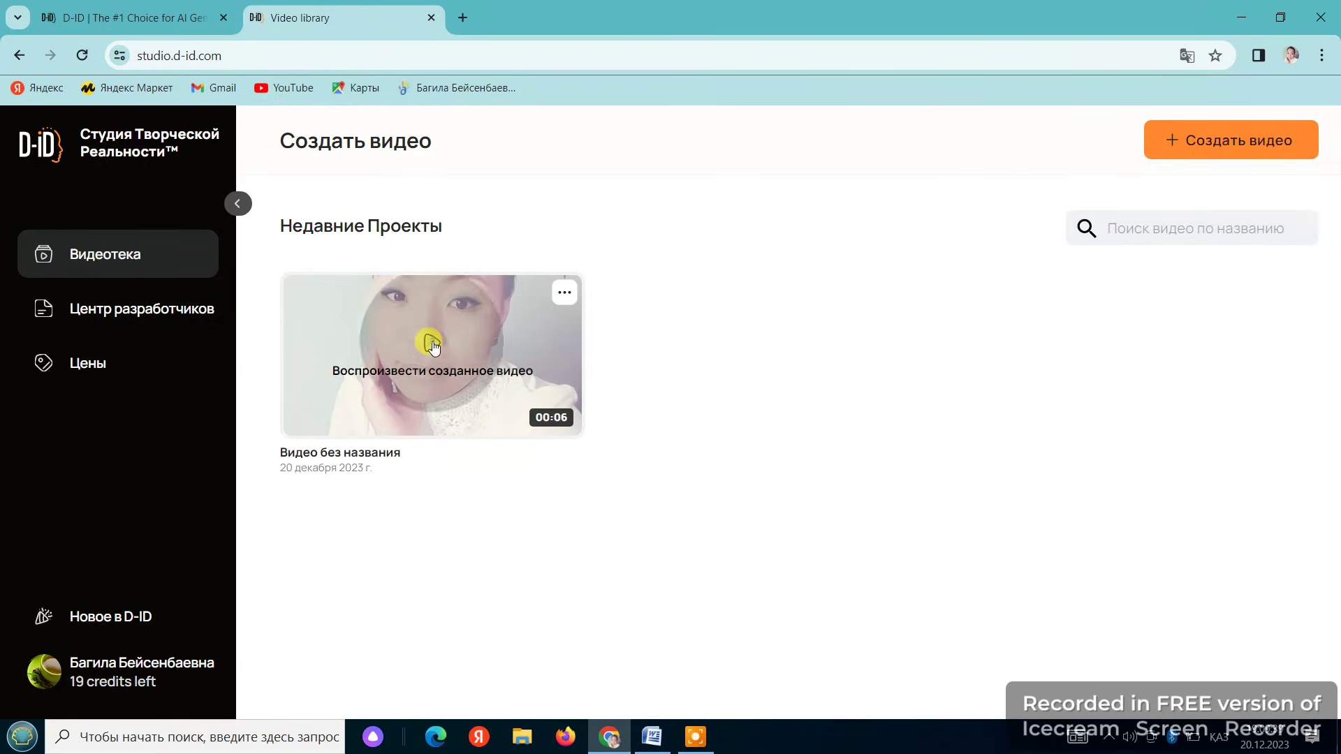
pyautogui.click(431, 346)
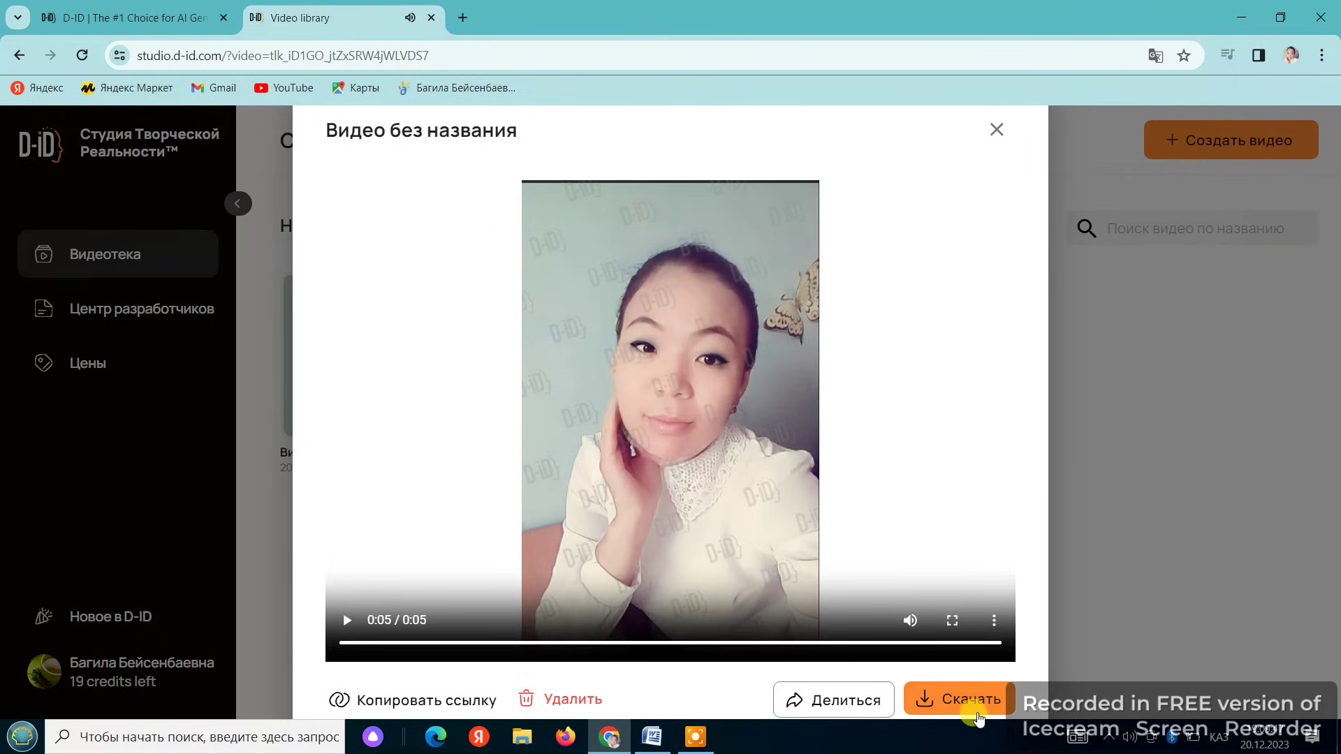
pyautogui.click(937, 706)
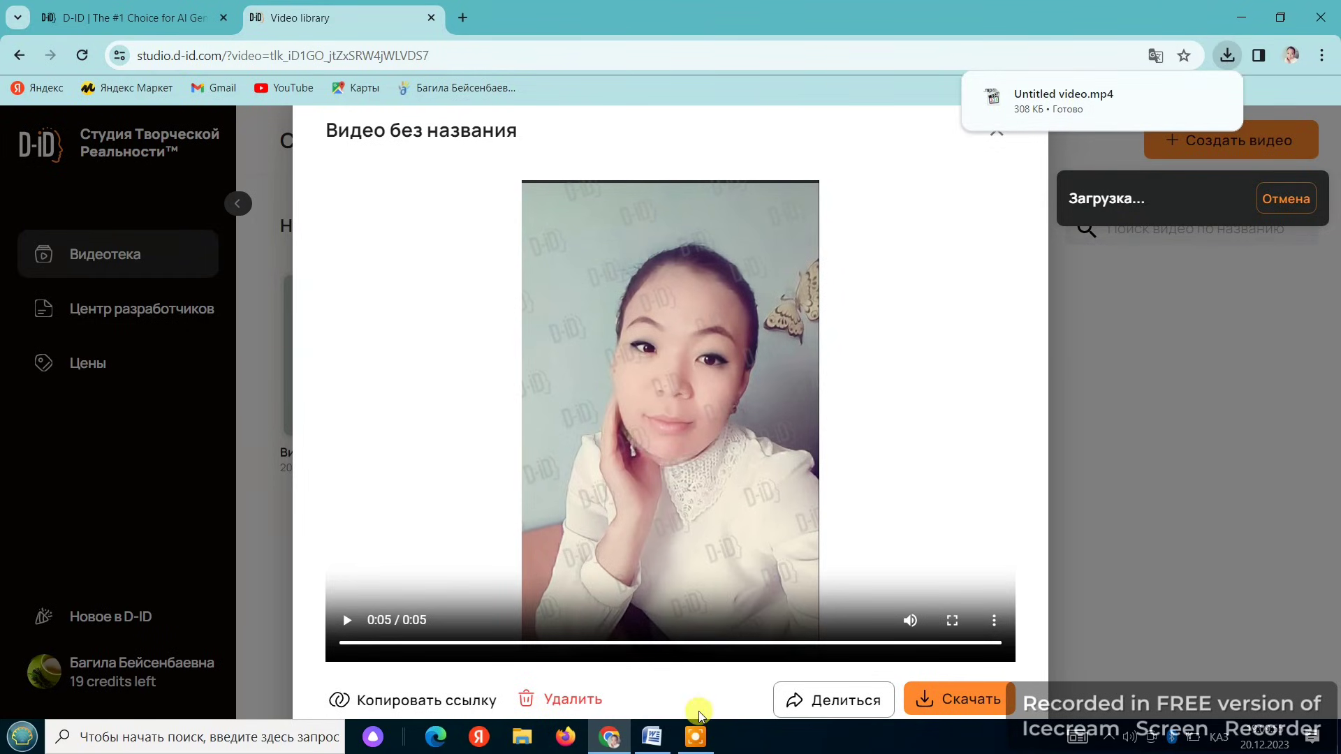
# View the sharing options for the generated video and copy its link.
pyautogui.click(797, 700)
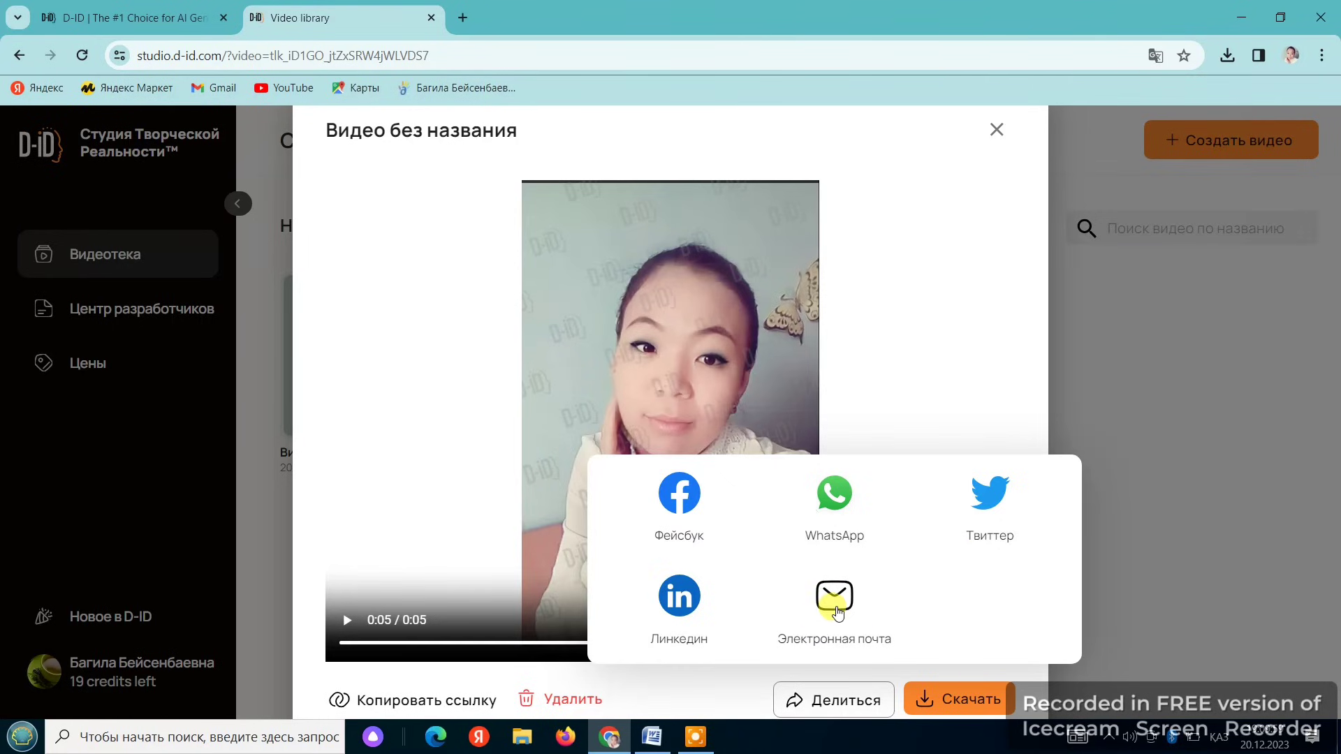
pyautogui.click(455, 700)
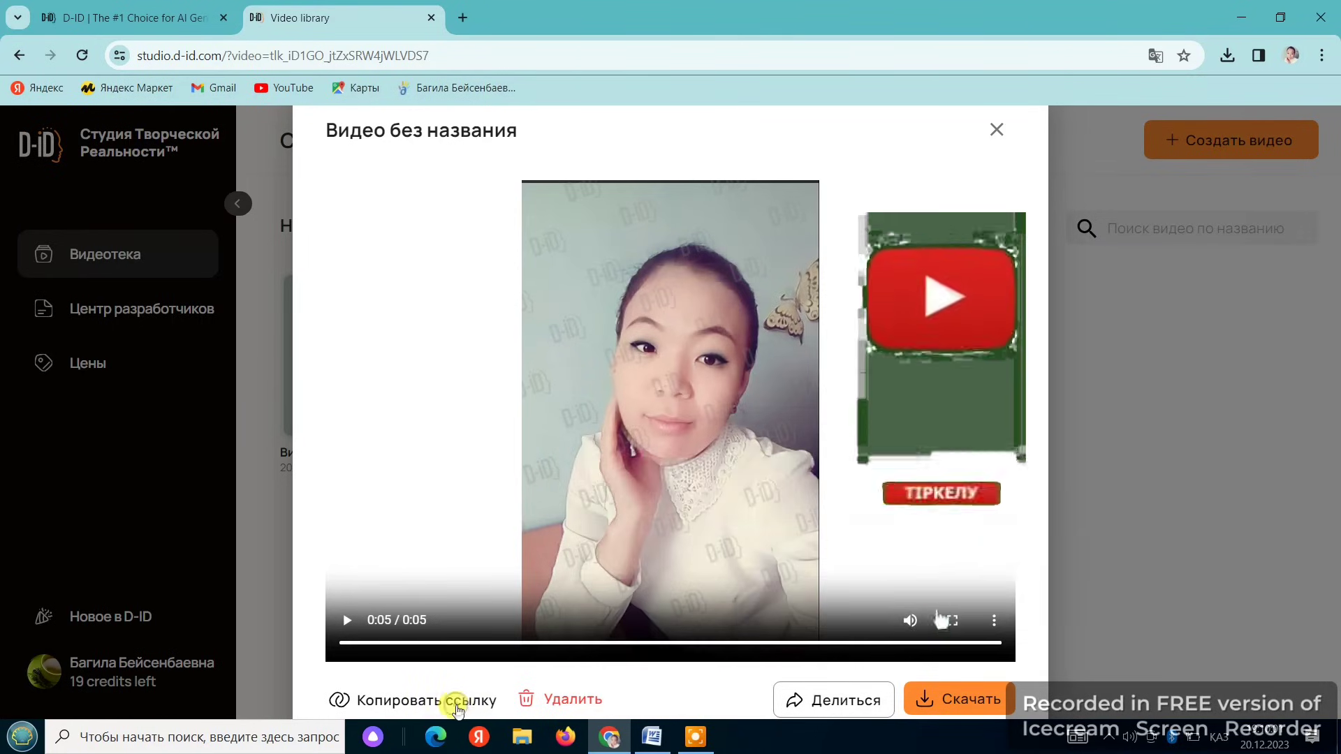